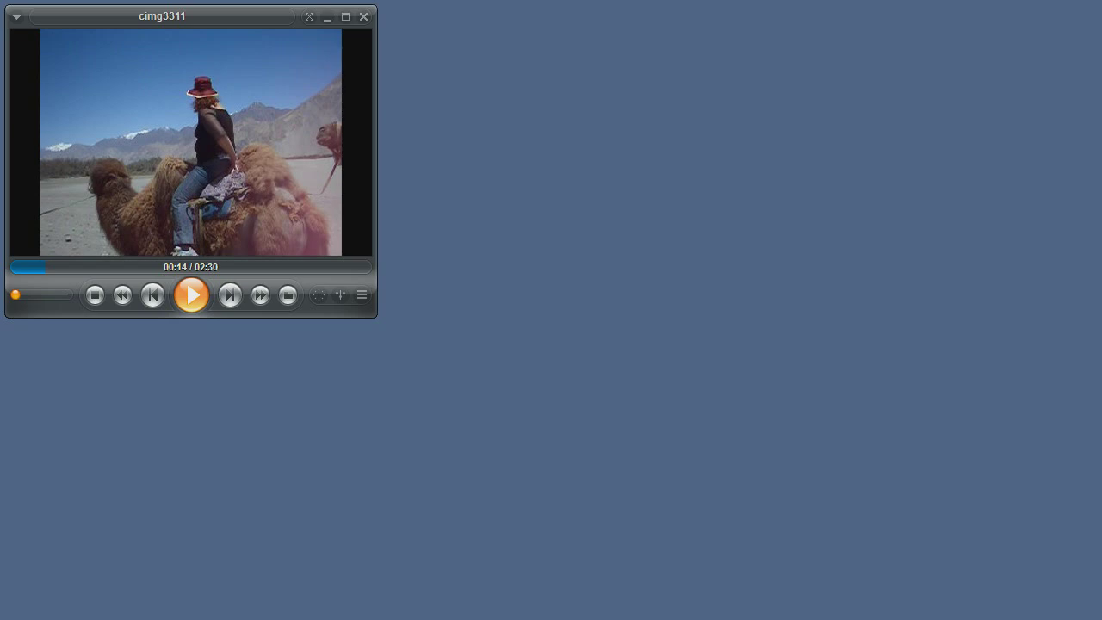
# Open the player's advanced options for the video's aspect ratio
pyautogui.rightClick(195, 188)
pyautogui.click(82, 528)
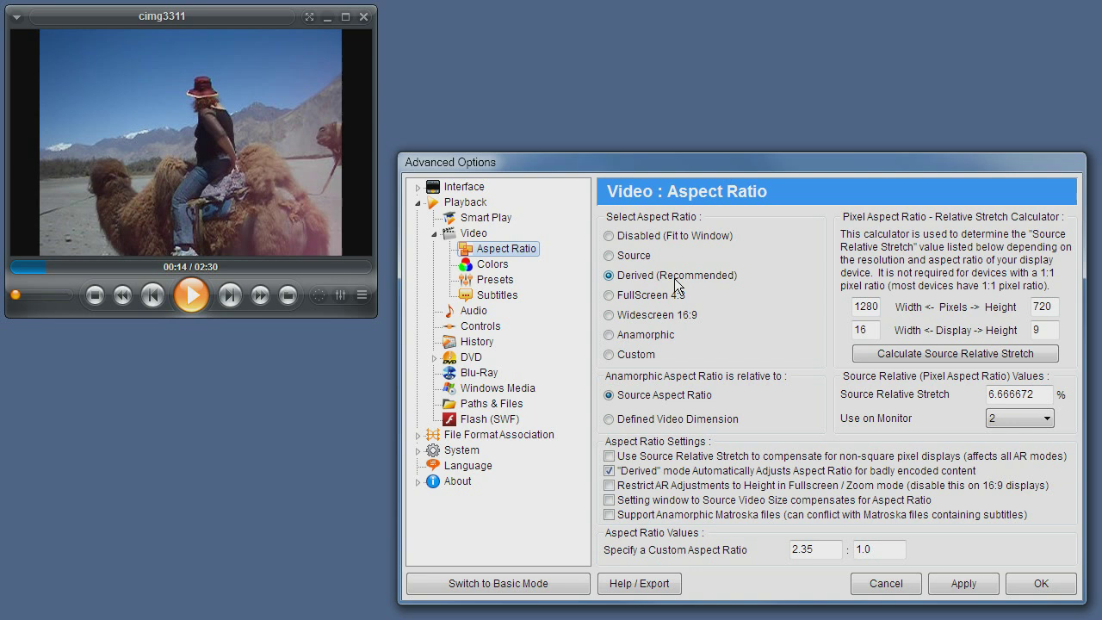
# Preview the video in the Disabled, Source, Derived, FullScreen 4:3, Widescreen 16:9 and Anamorphic aspect ratio modes, and return to Derived (Recommended)
pyautogui.click(639, 239)
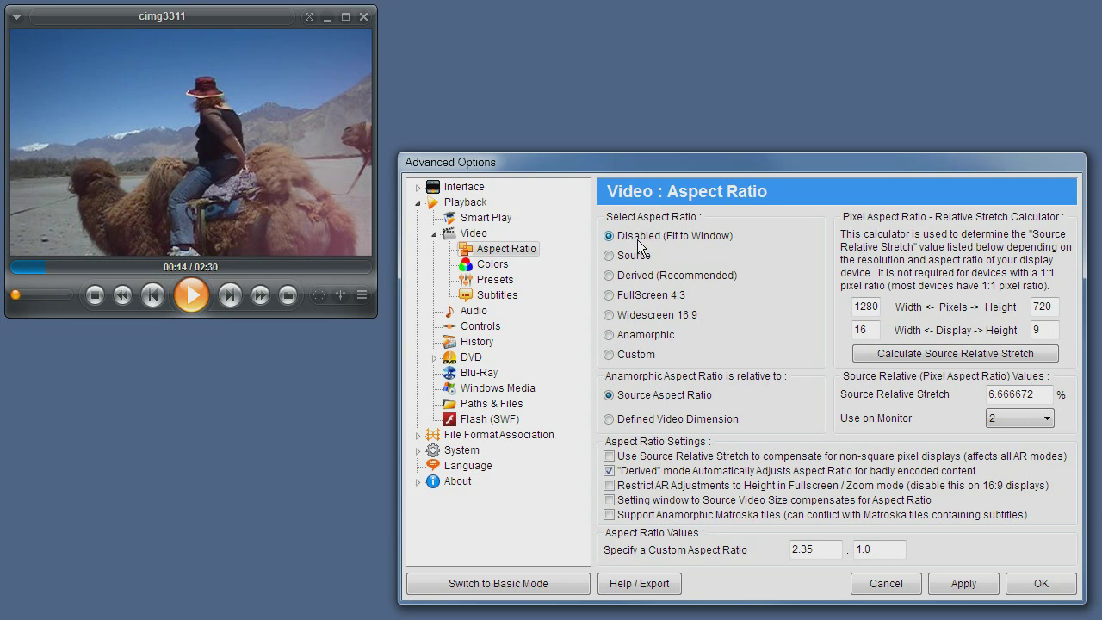
pyautogui.click(633, 261)
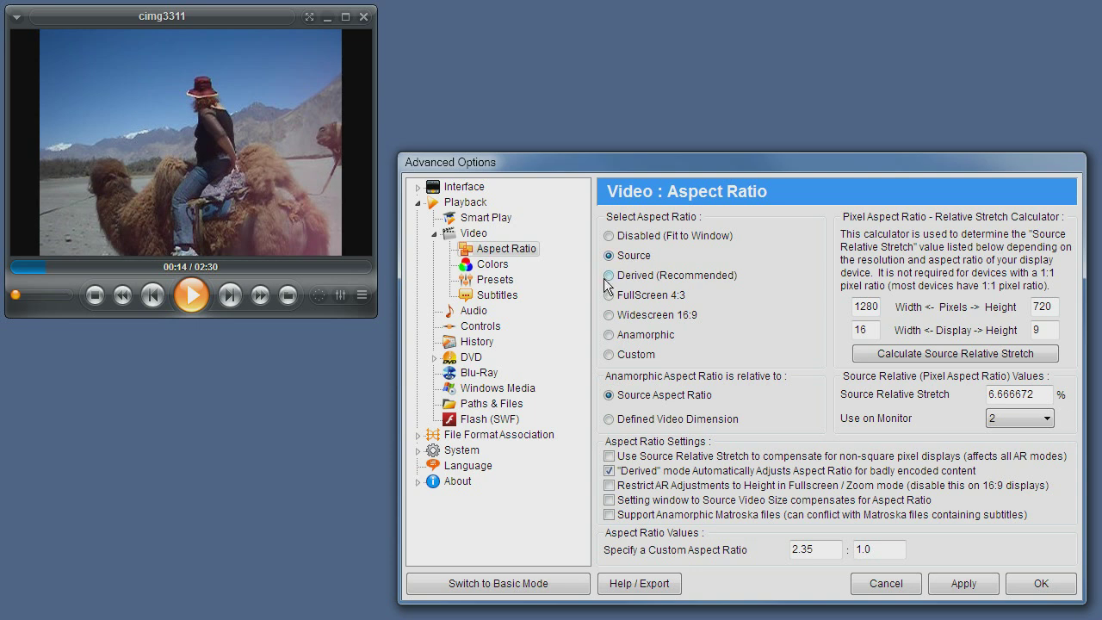
pyautogui.click(608, 276)
pyautogui.click(670, 303)
pyautogui.click(654, 315)
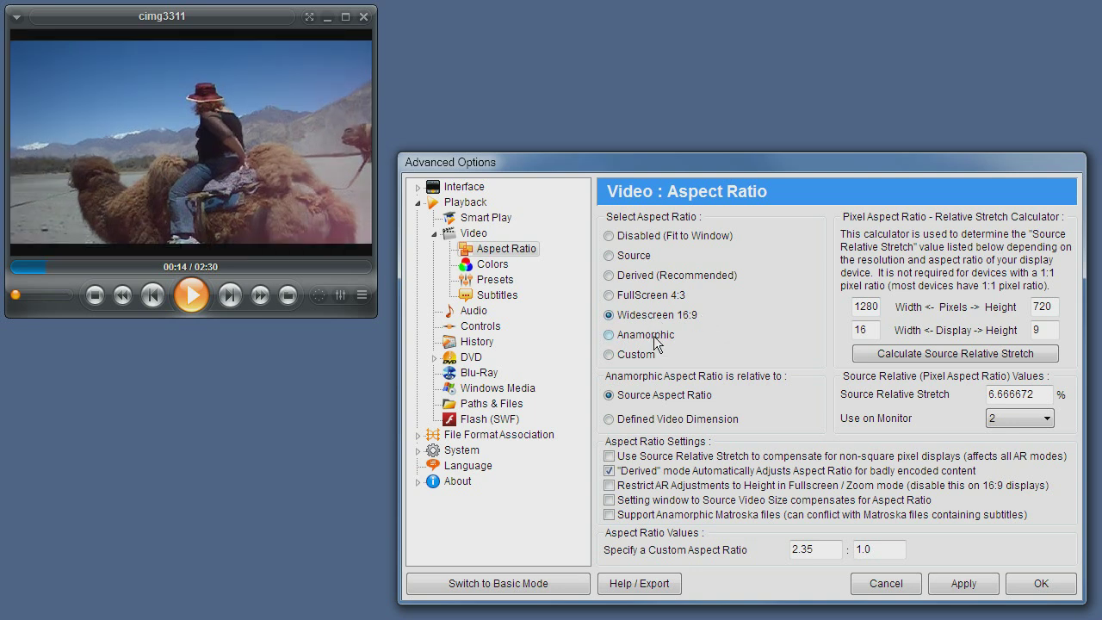
pyautogui.click(654, 337)
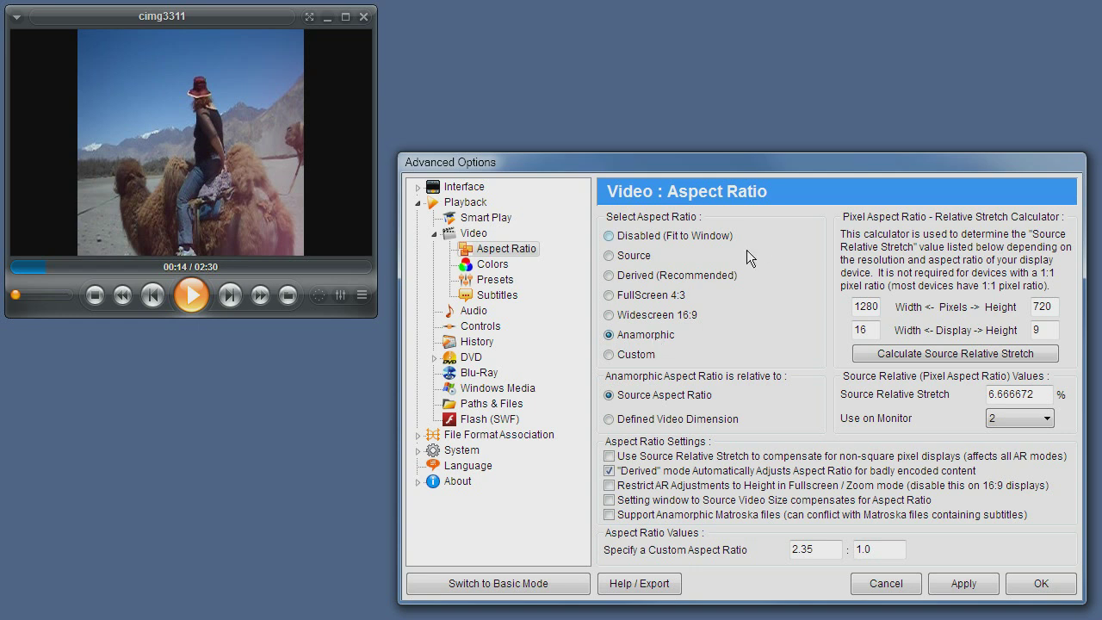
pyautogui.click(678, 276)
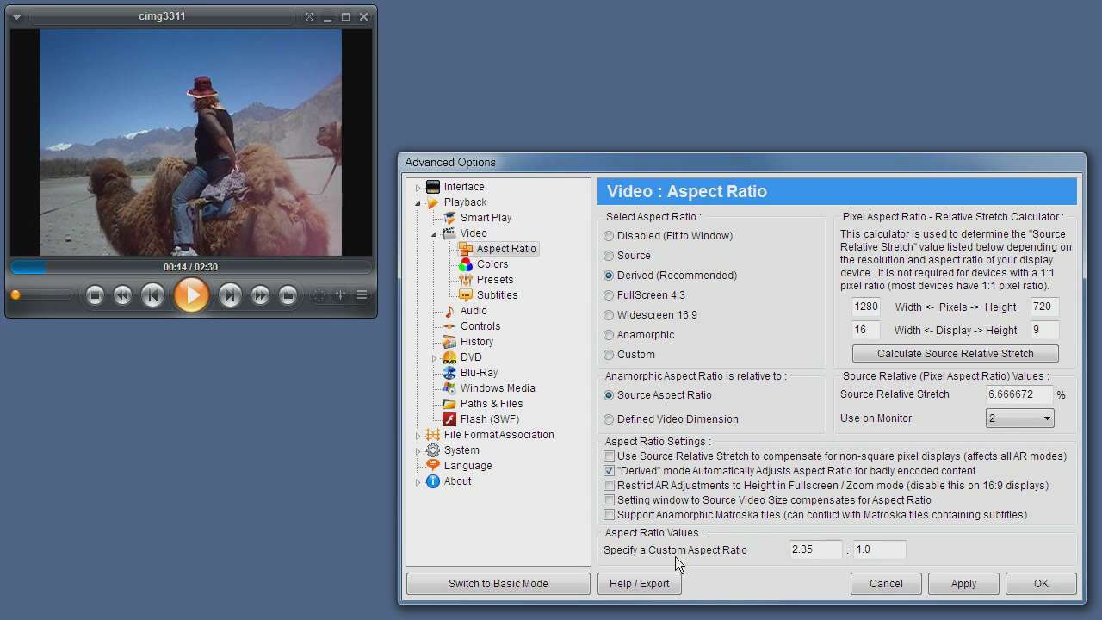
# Preview the Custom aspect ratio mode at 2.35:1.0 and switch back to Derived (Recommended)
pyautogui.click(828, 549)
pyautogui.click(885, 548)
pyautogui.click(613, 356)
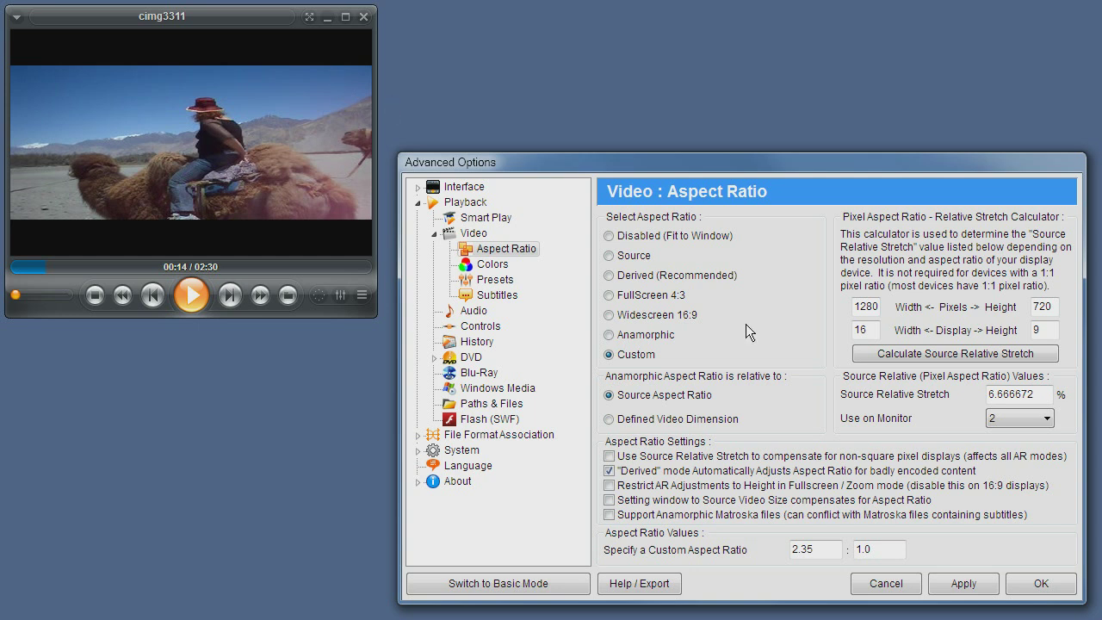
pyautogui.click(659, 274)
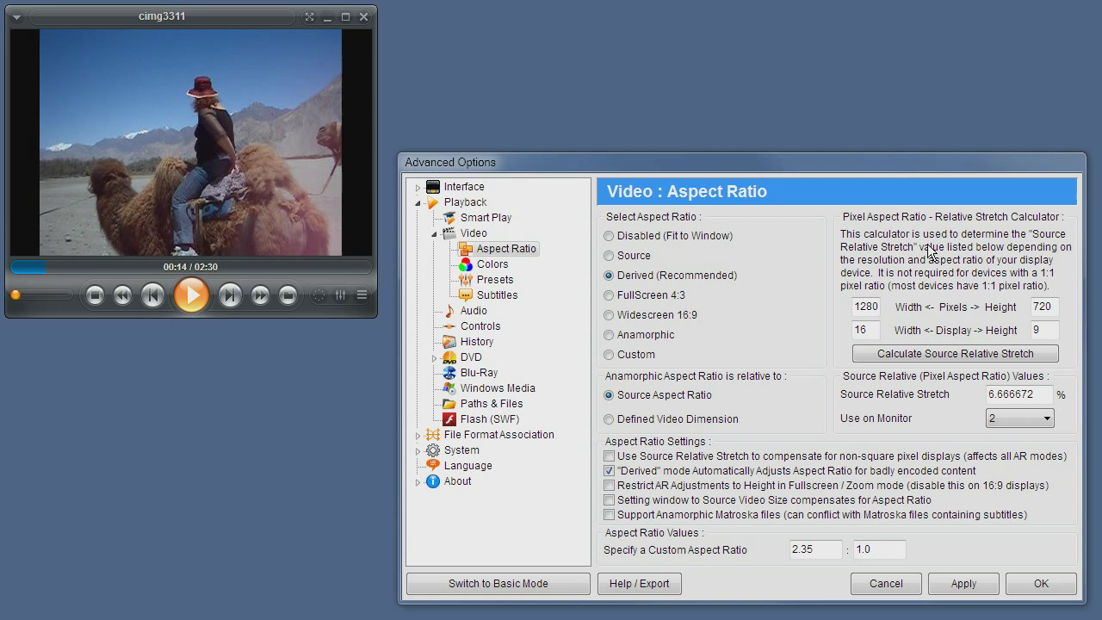
# Set the display's pixel resolution in the relative stretch calculator to 1024 wide by 768 high
pyautogui.doubleClick(858, 313)
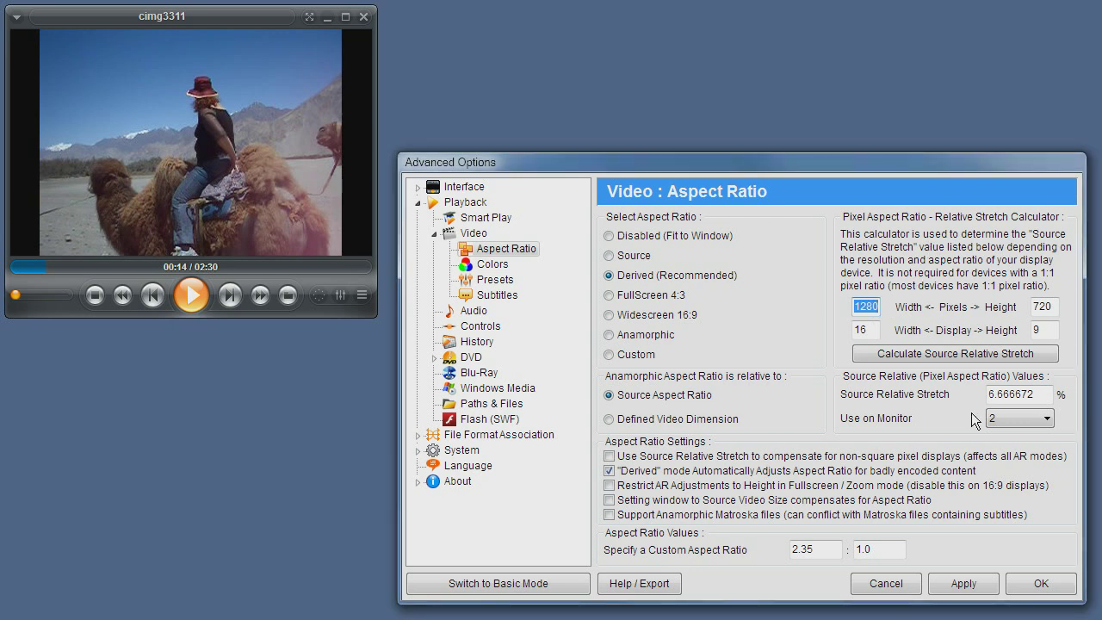
pyautogui.write('1024')
pyautogui.press('Tab')
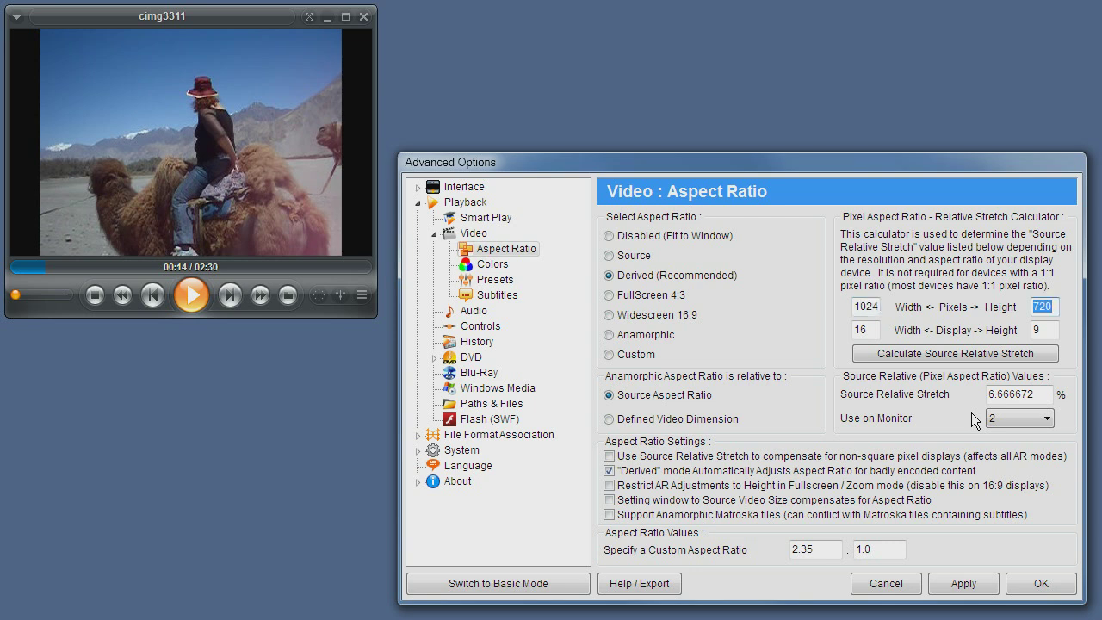
pyautogui.write('76')
pyautogui.write('8')
# Calculate the Source Relative Stretch for a 16:9 display and view the monitors it can be used on
pyautogui.click(870, 329)
pyautogui.click(869, 330)
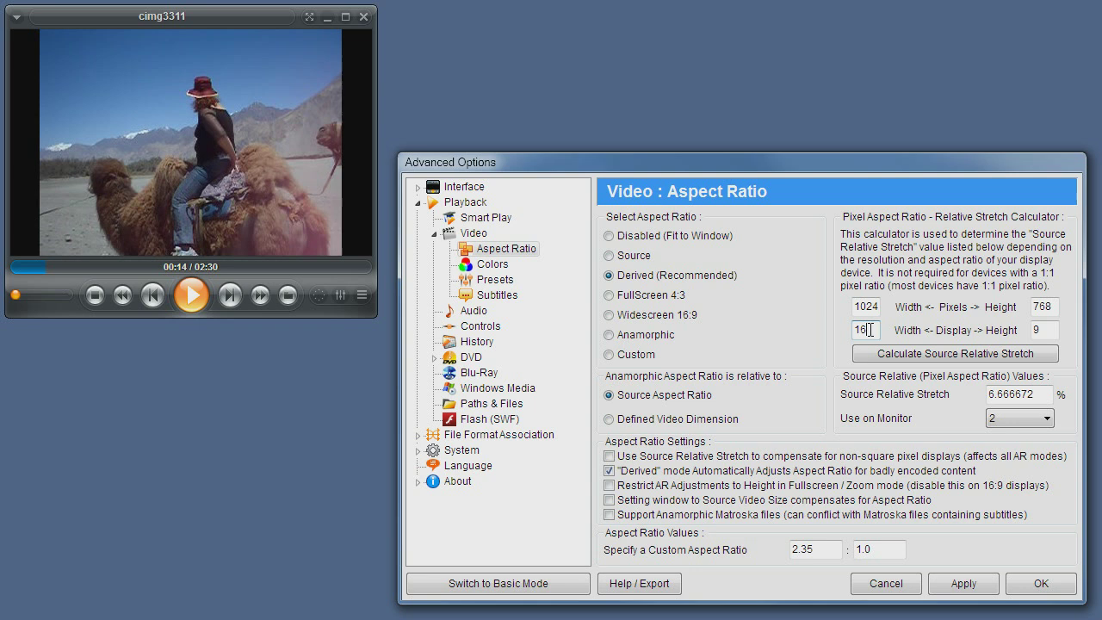
pyautogui.click(1056, 330)
pyautogui.doubleClick(1056, 330)
pyautogui.click(1043, 306)
pyautogui.click(869, 330)
pyautogui.click(910, 359)
pyautogui.moveTo(1051, 394); pyautogui.dragTo(981, 405)
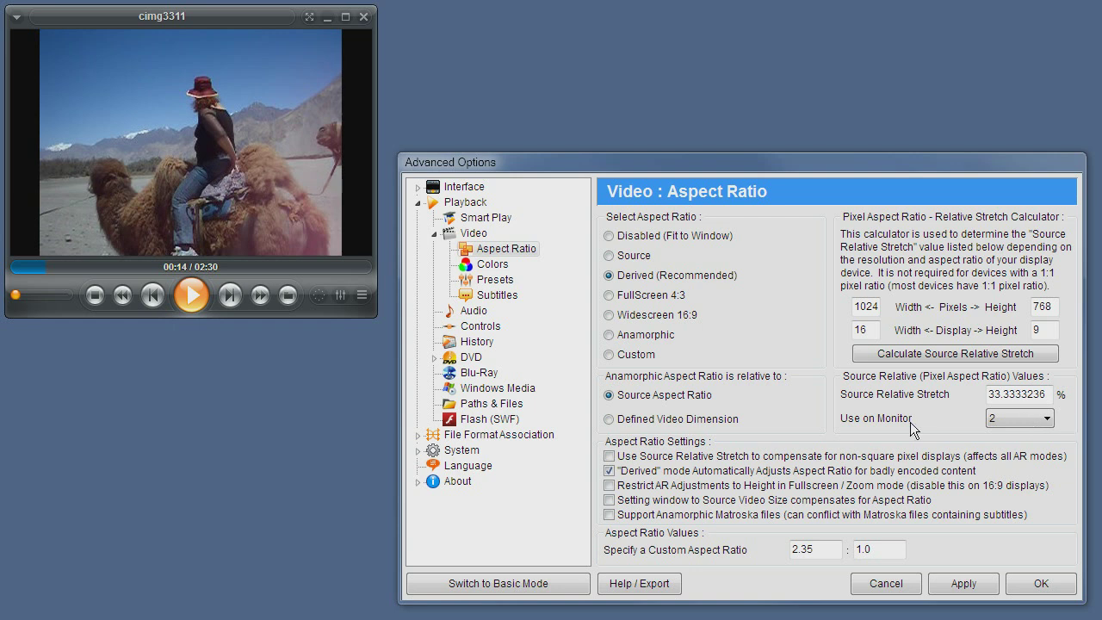
pyautogui.click(1049, 426)
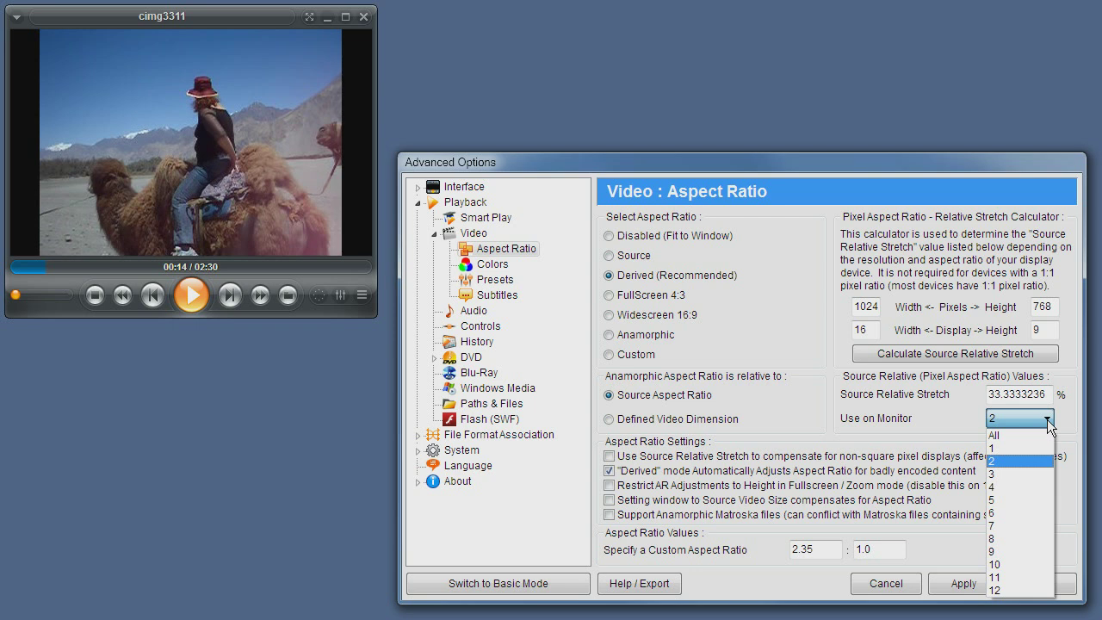
# Switch the aspect ratio mode to Anamorphic and inspect the Source Relative Stretch value
pyautogui.click(609, 334)
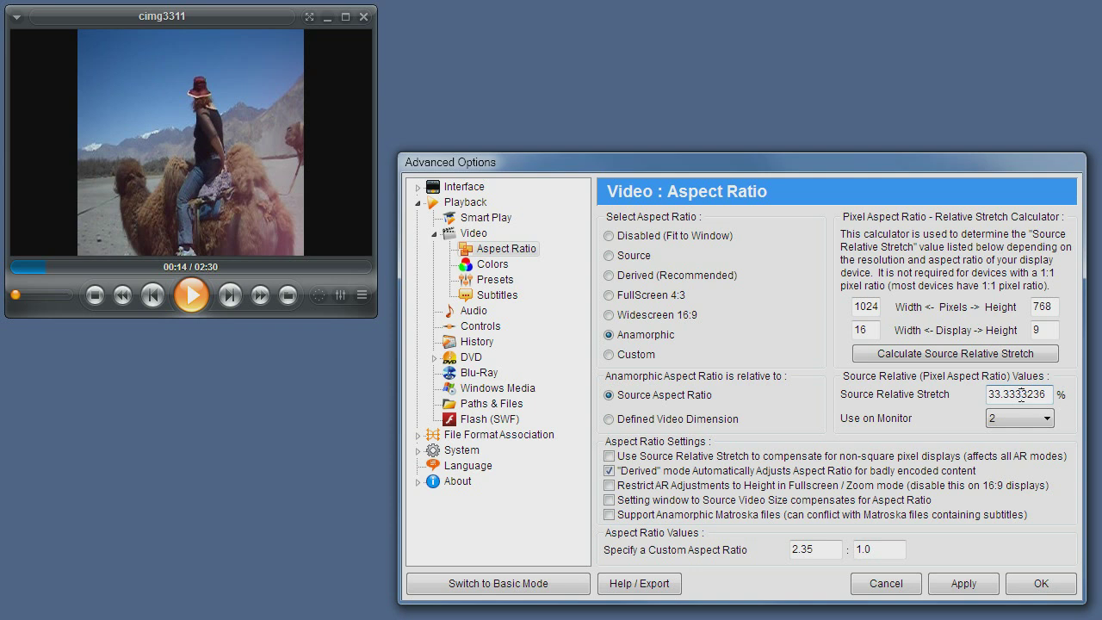
pyautogui.click(1020, 393)
# Set the custom aspect ratio to 1:1.0, select the Custom mode and apply the settings
pyautogui.moveTo(836, 549); pyautogui.dragTo(719, 553)
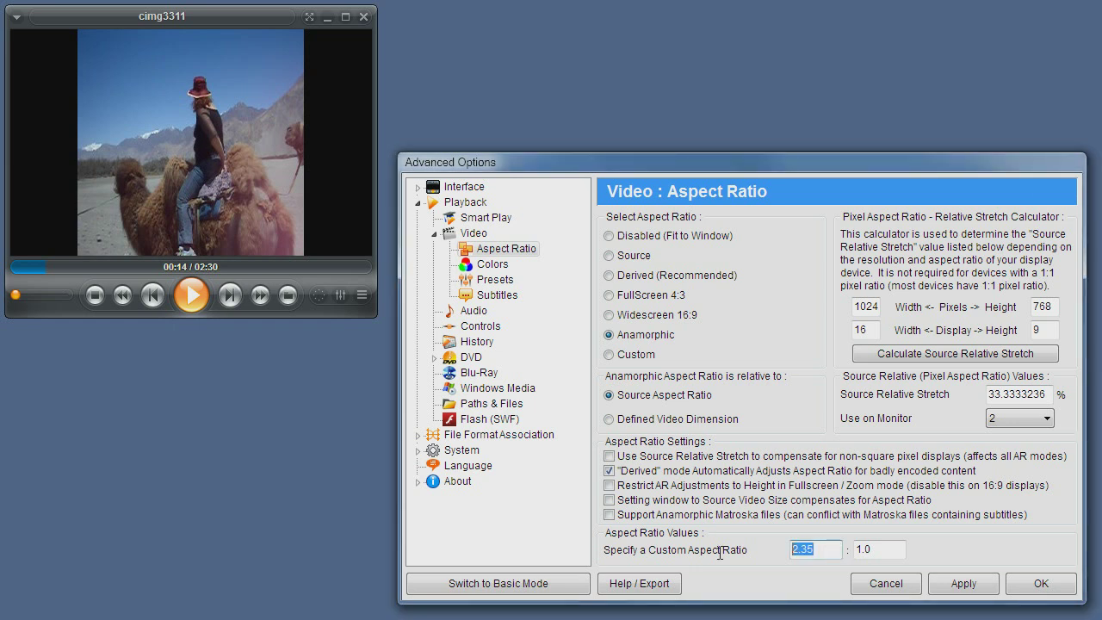
pyautogui.click(841, 550)
pyautogui.moveTo(836, 549); pyautogui.dragTo(615, 561)
pyautogui.write('1')
pyautogui.click(625, 360)
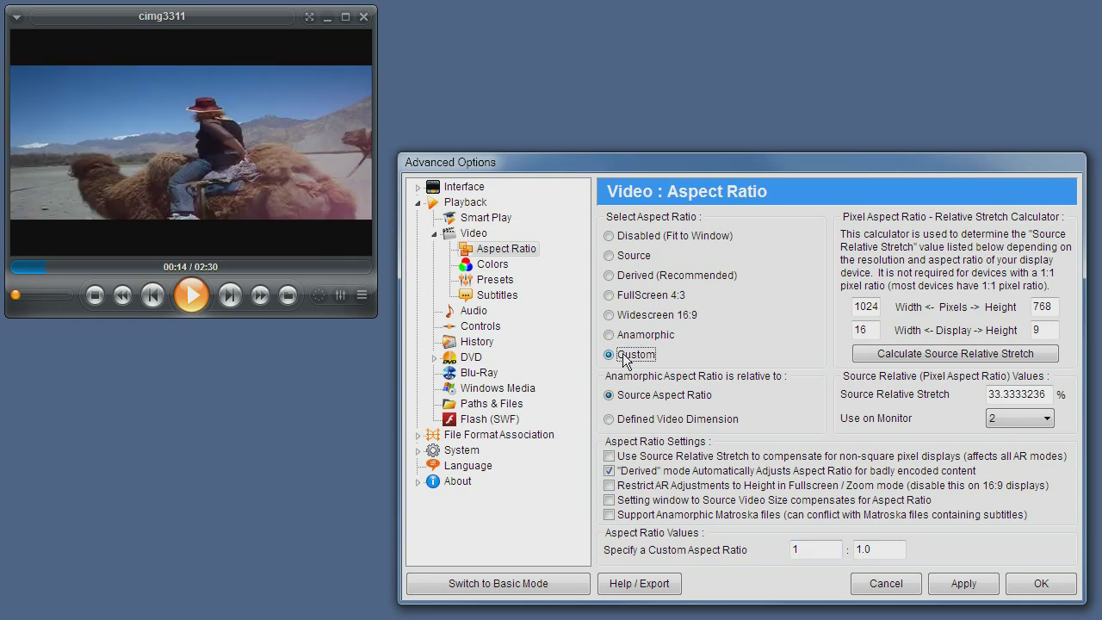
pyautogui.click(966, 587)
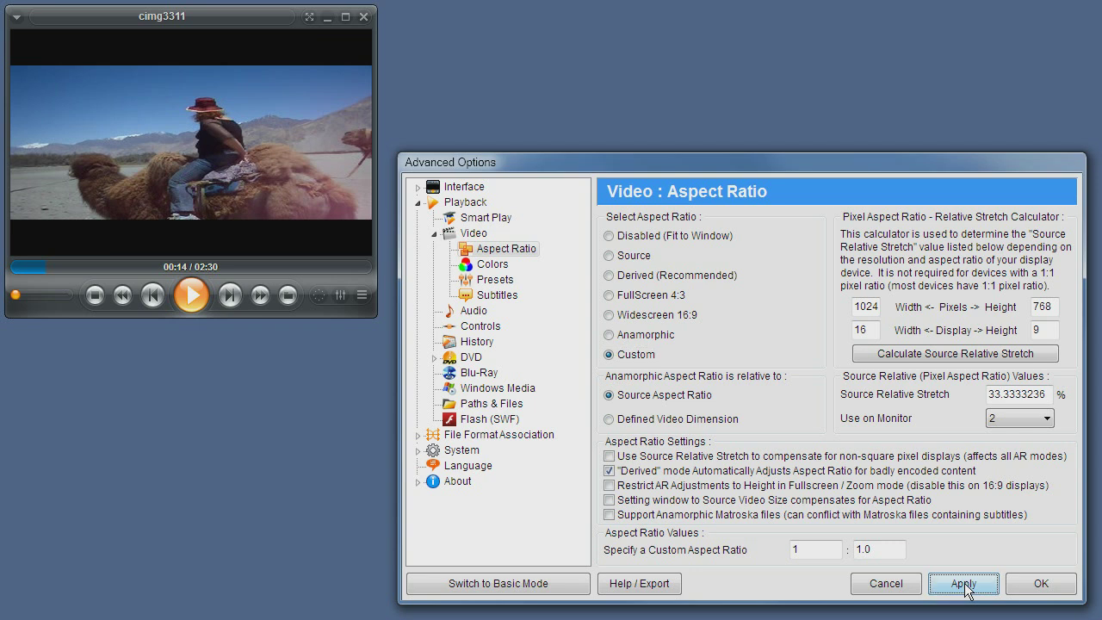
# Switch to Anamorphic and back to Custom to refresh the picture, and accept the options
pyautogui.click(637, 355)
pyautogui.click(647, 336)
pyautogui.click(641, 355)
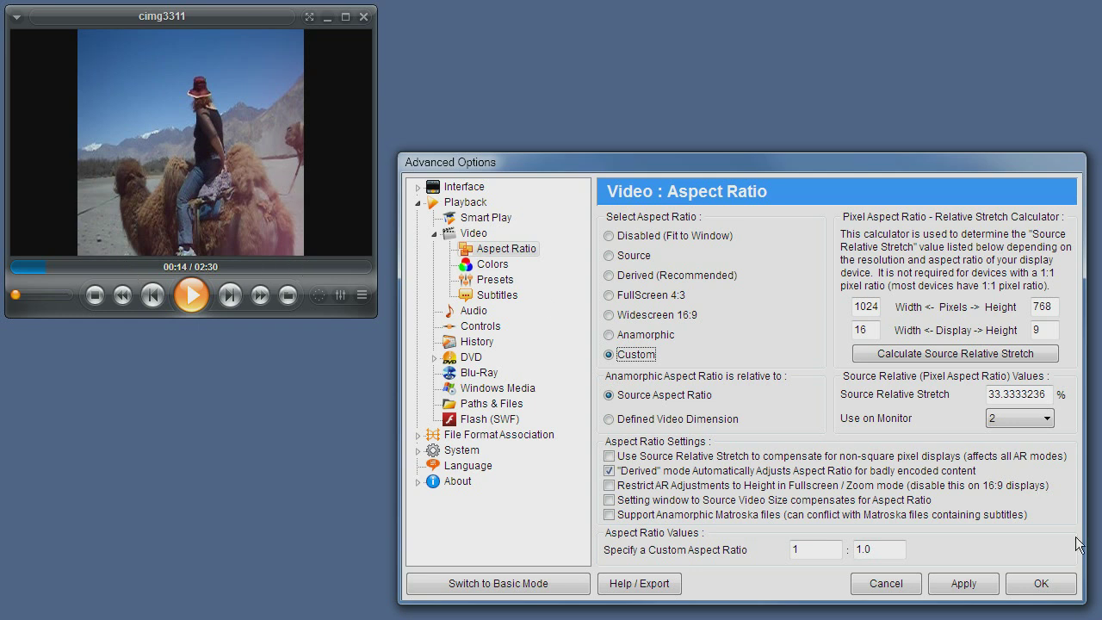
pyautogui.click(1033, 597)
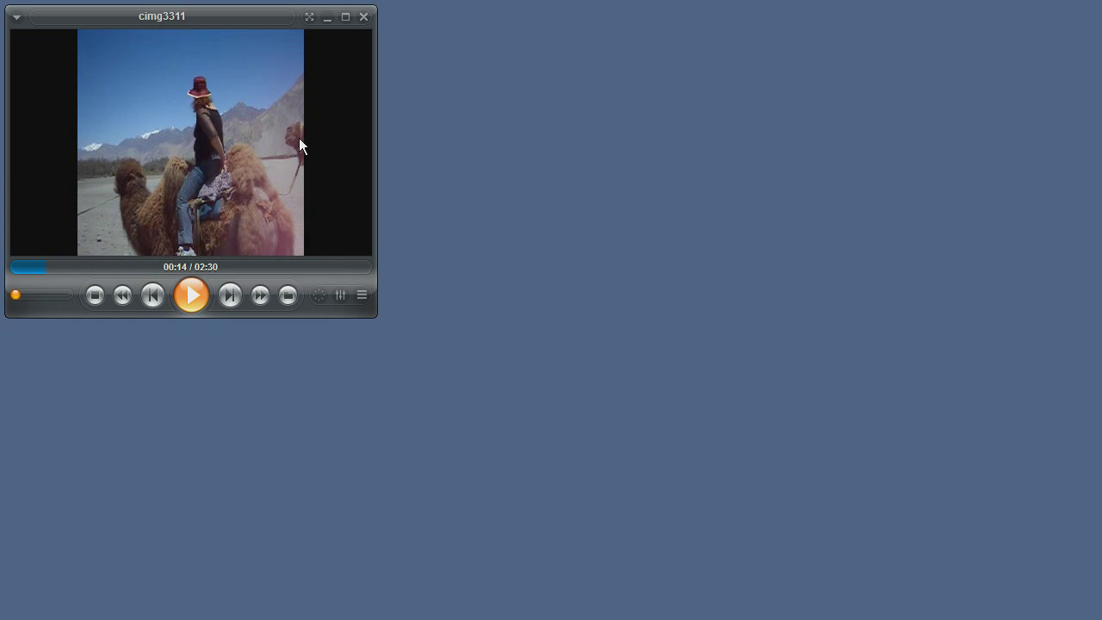
# Change the playing video's aspect ratio to Derived (Recommended) directly from the player window
pyautogui.rightClick(252, 84)
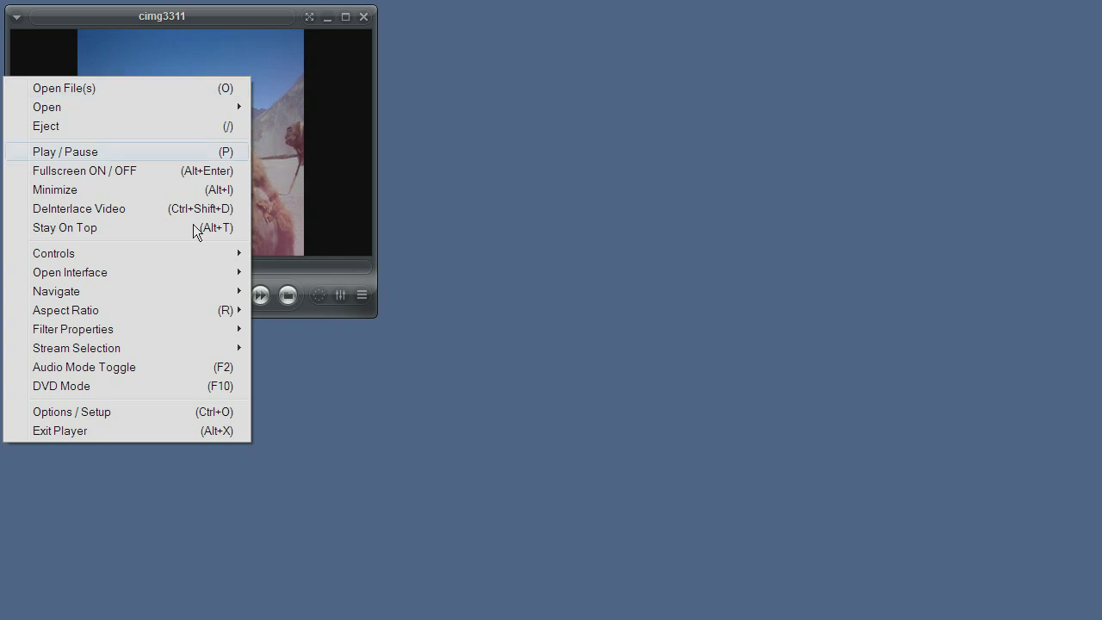
pyautogui.moveTo(159, 311)
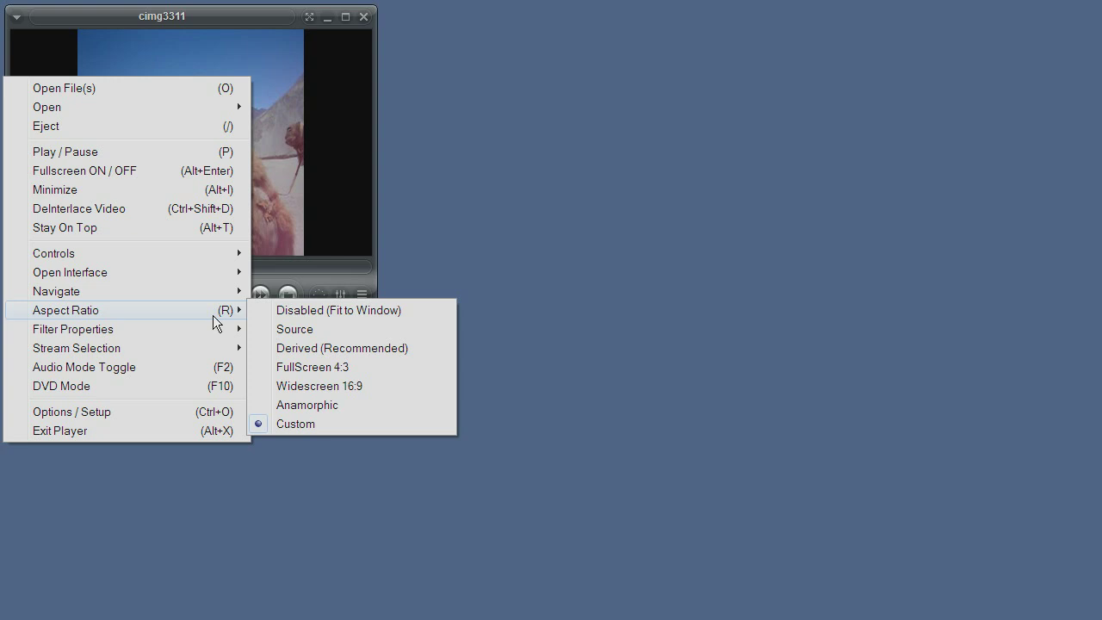
pyautogui.click(332, 349)
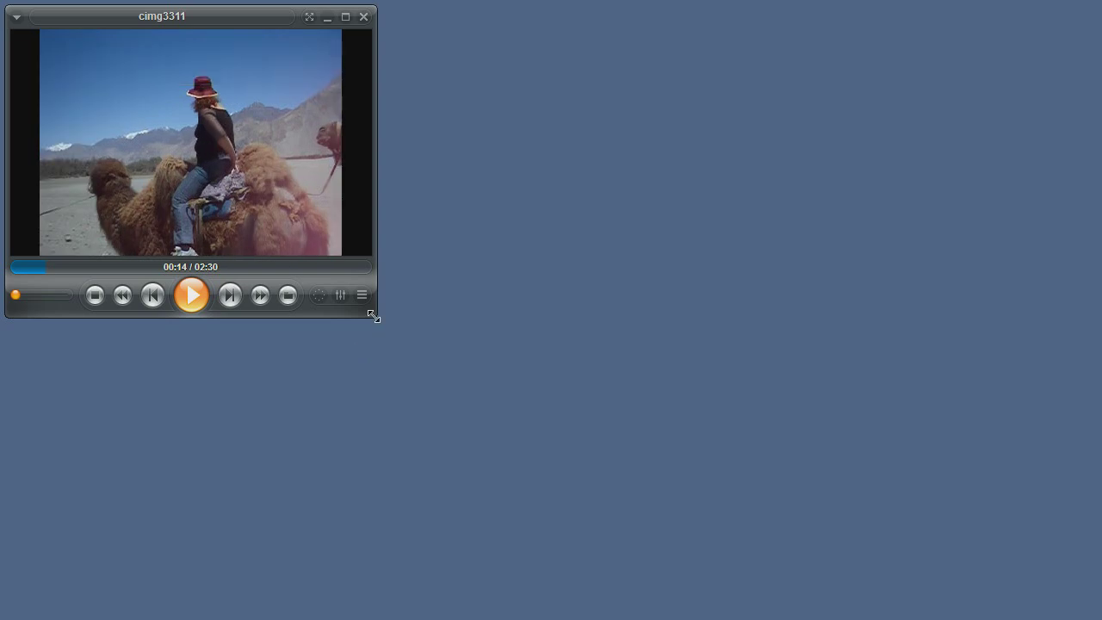
# Cycle the video through the following aspect ratio modes until Disabled (Fit to Window) is active
pyautogui.hotkey('ctrl', 'a')
pyautogui.hotkey('ctrl', 'a')
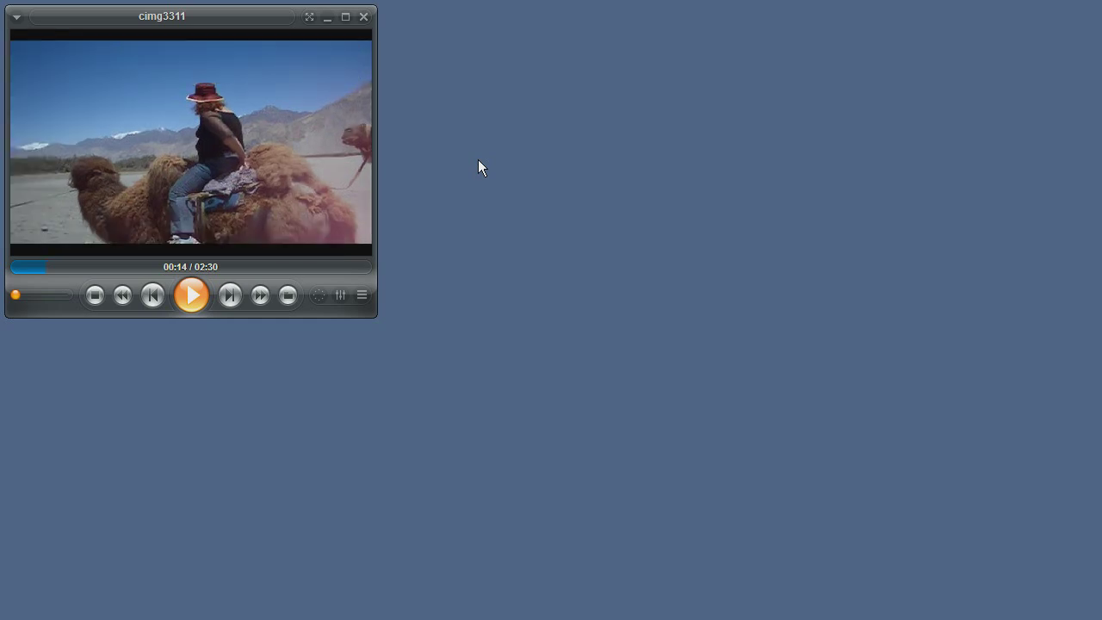
pyautogui.hotkey('ctrl', 'a')
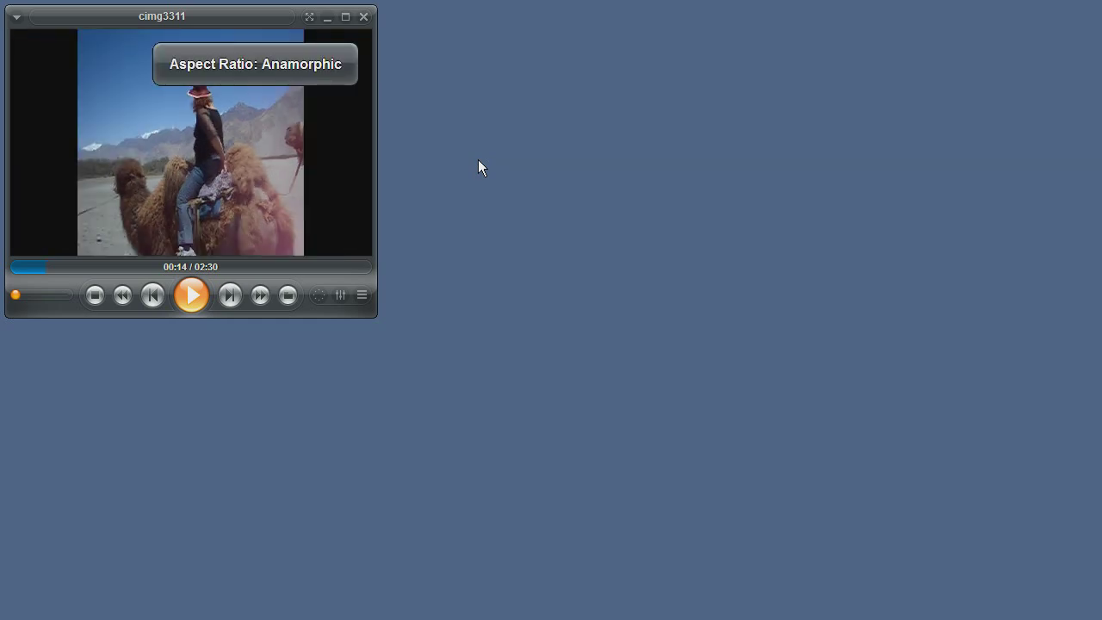
pyautogui.hotkey('ctrl', 'a')
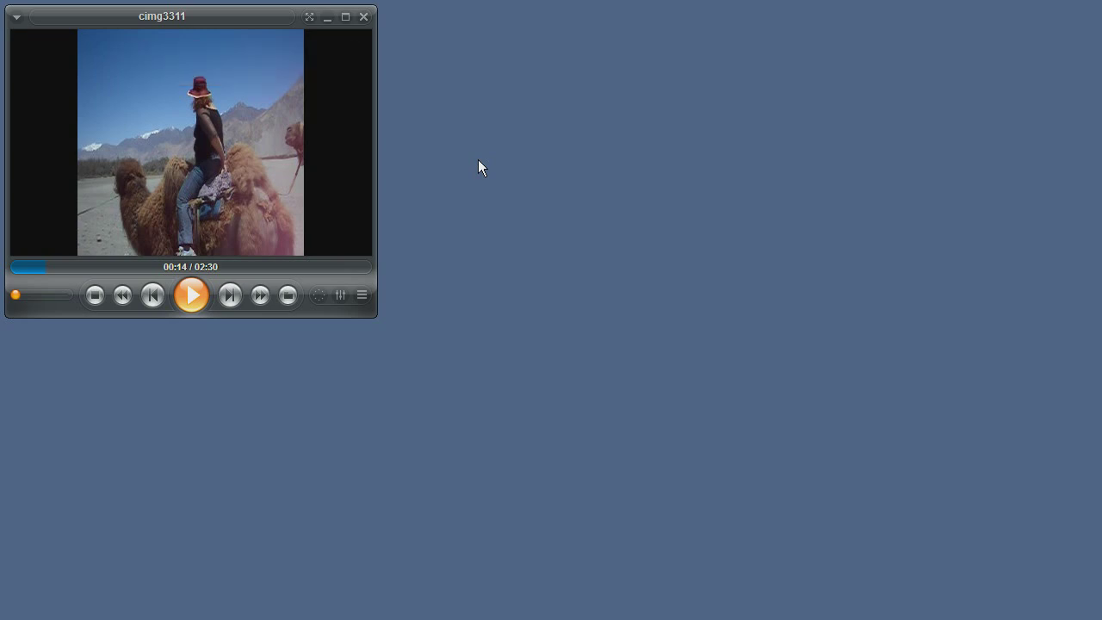
pyautogui.hotkey('ctrl', 'a')
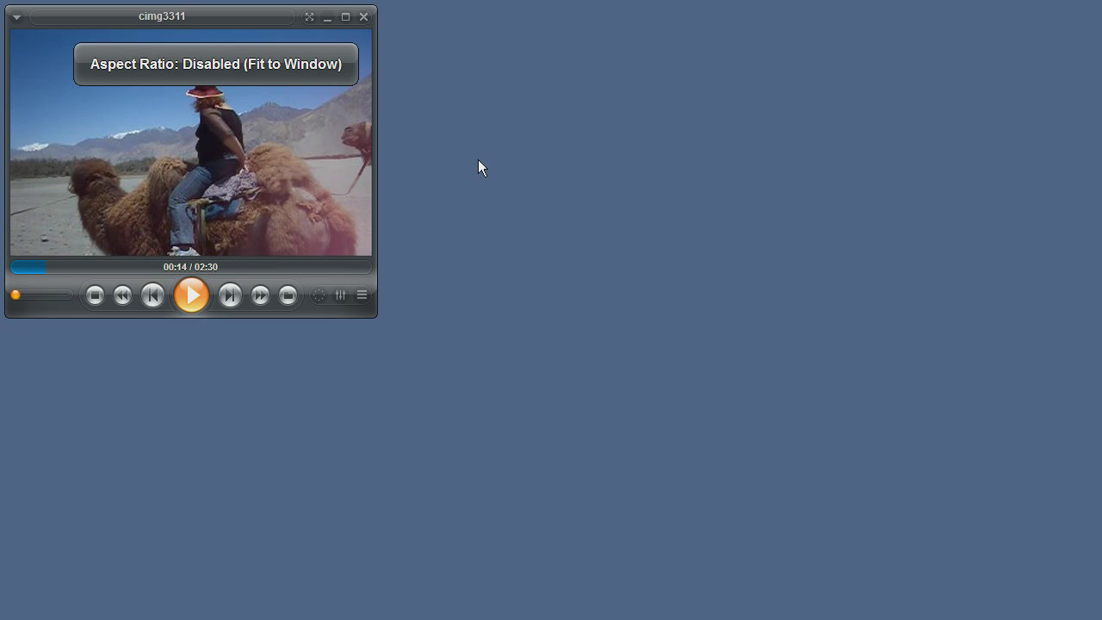